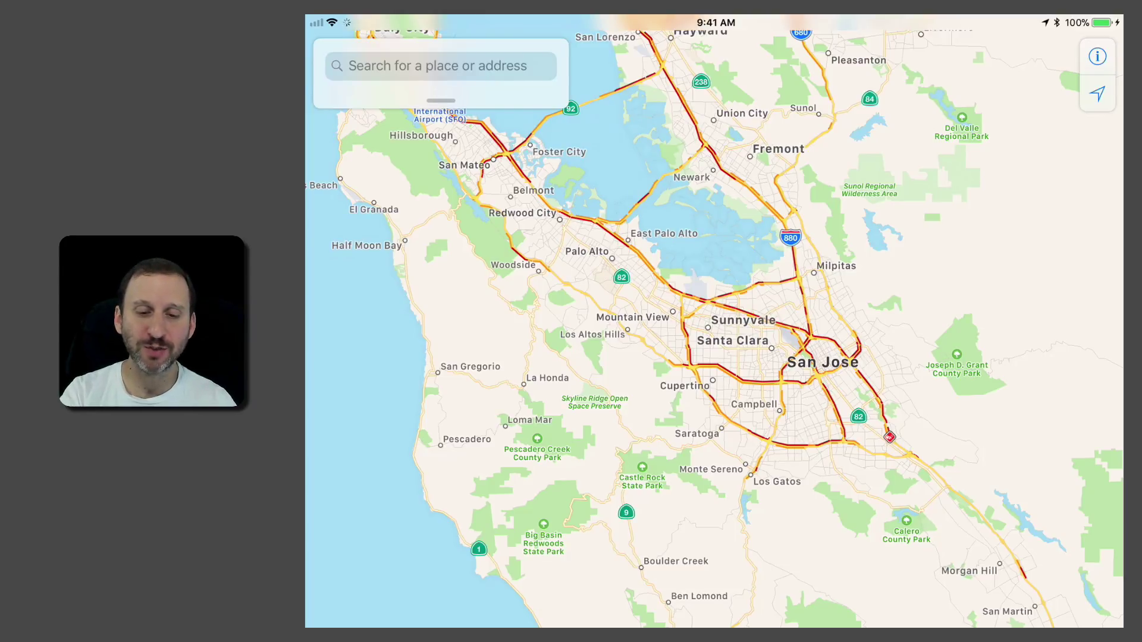
pyautogui.scroll(5, 766, 325)
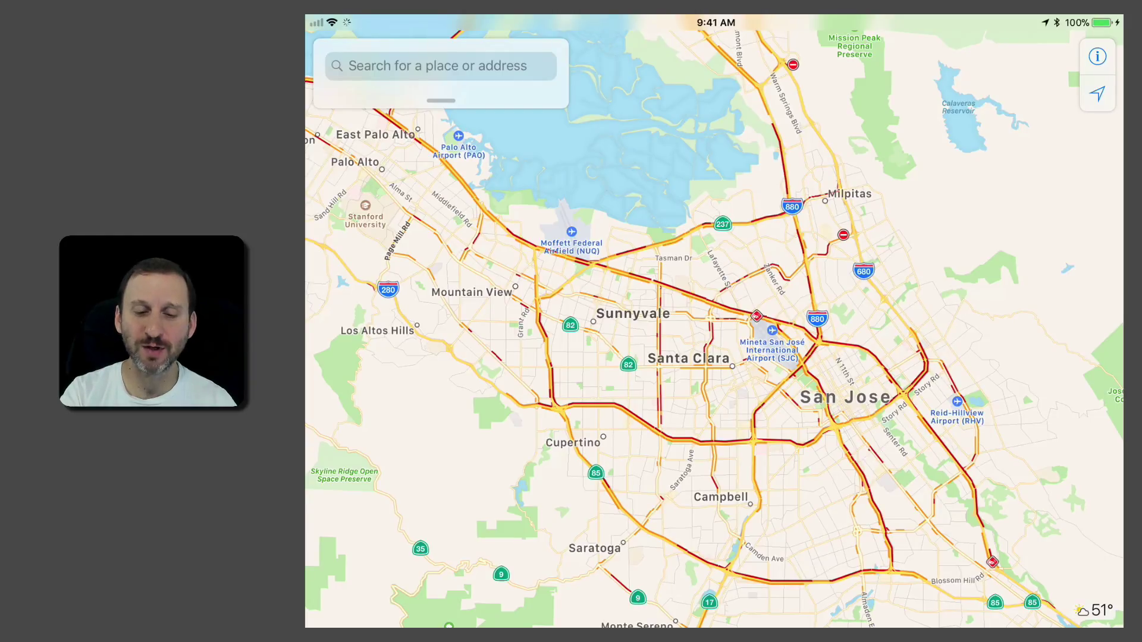
pyautogui.scroll(5, 766, 332)
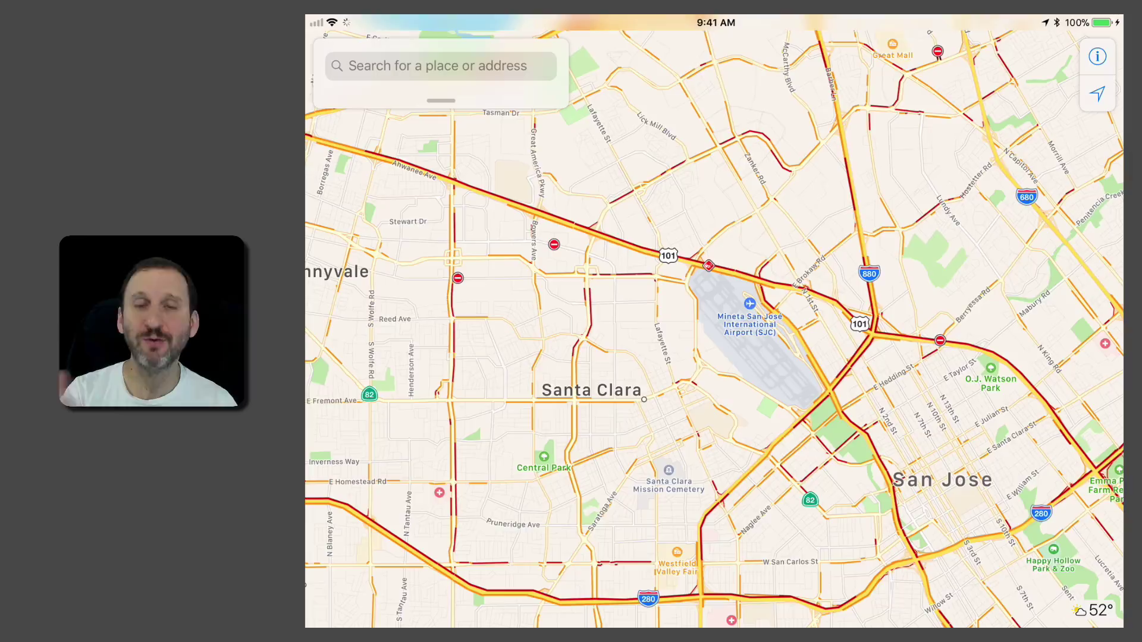
pyautogui.scroll(2, 714, 331)
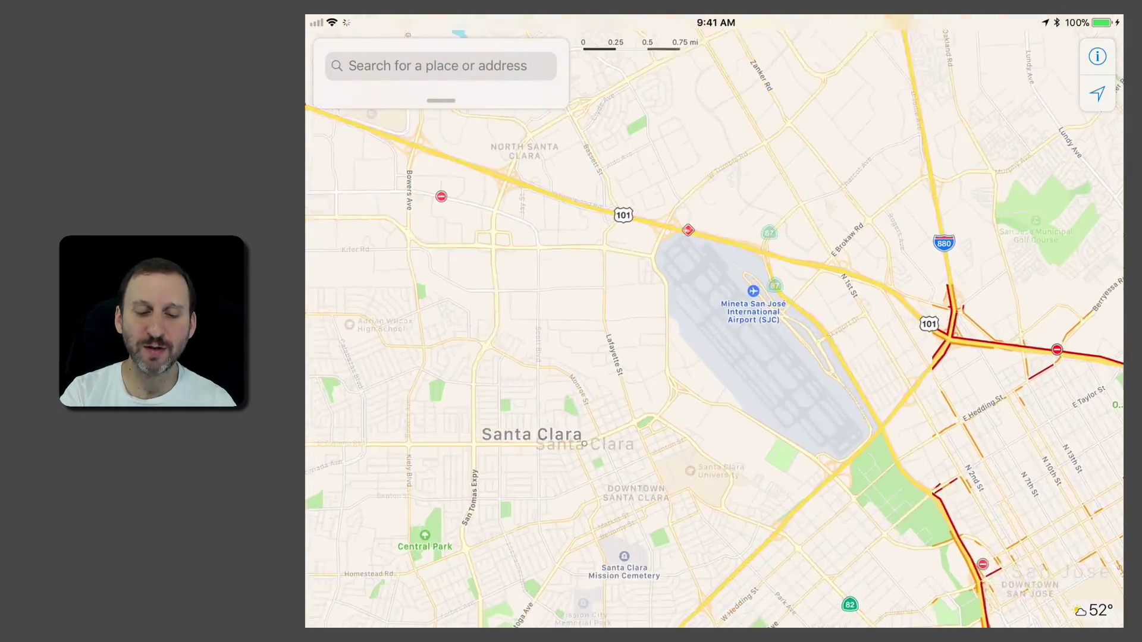
pyautogui.scroll(2, 715, 331)
pyautogui.scroll(1, 714, 330)
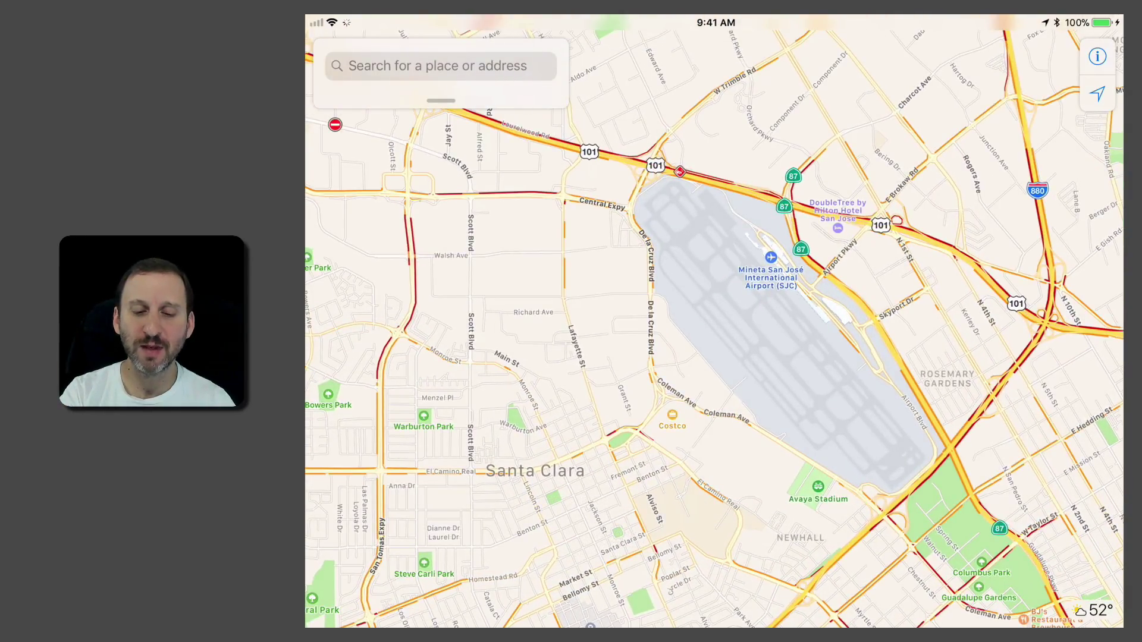
pyautogui.scroll(3, 759, 285)
pyautogui.scroll(2, 741, 304)
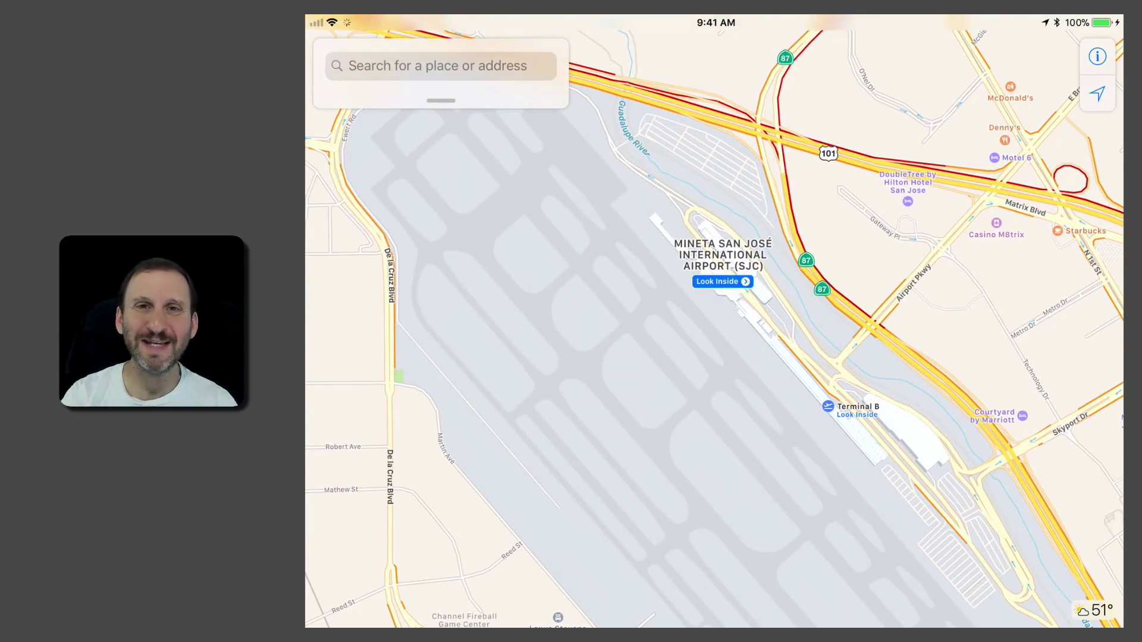
# Step: Select Mineta San José International Airport on the map
pyautogui.click(723, 259)
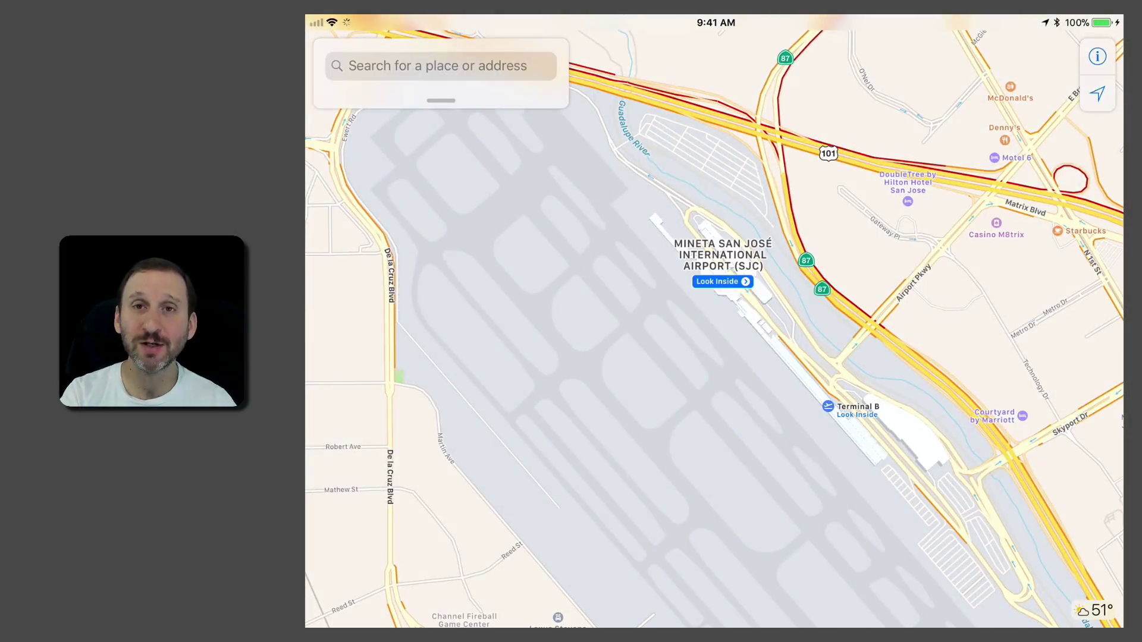
pyautogui.scroll(5, 759, 339)
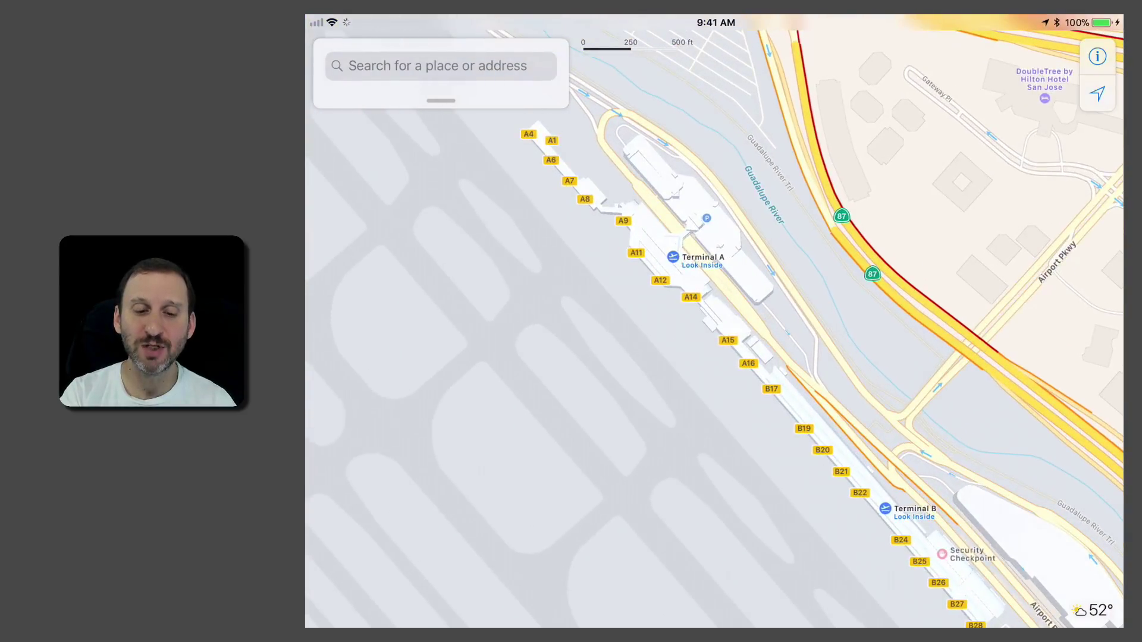
pyautogui.scroll(2, 696, 295)
pyautogui.scroll(1, 662, 395)
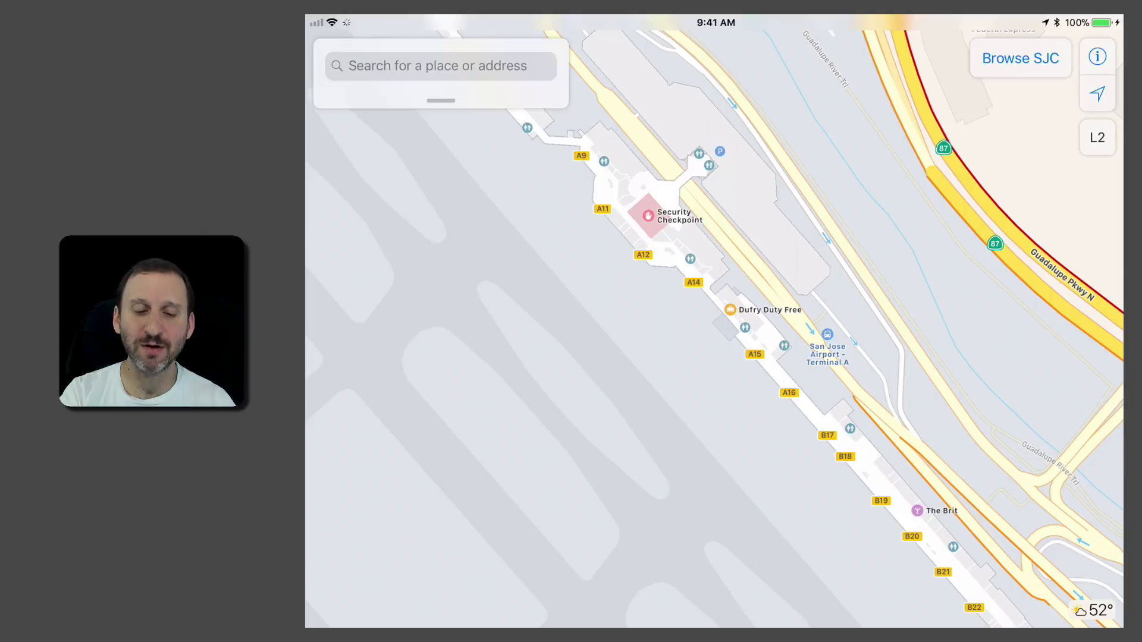
pyautogui.scroll(2, 696, 270)
pyautogui.scroll(1, 696, 270)
pyautogui.scroll(2, 696, 270)
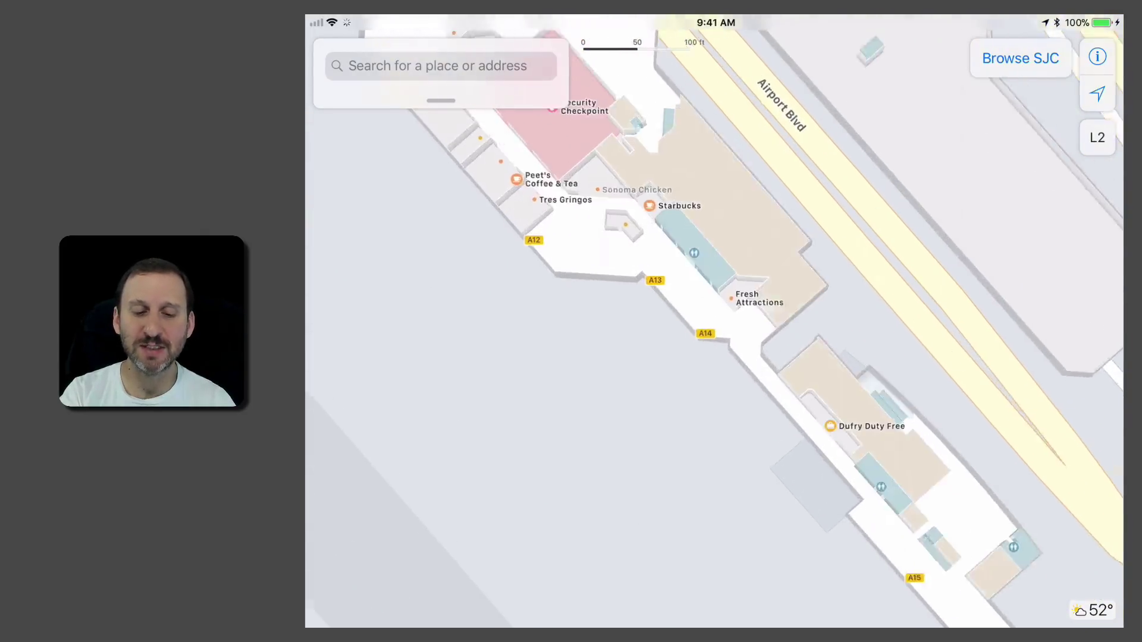
pyautogui.scroll(1, 632, 238)
pyautogui.scroll(1, 631, 238)
pyautogui.scroll(1, 632, 239)
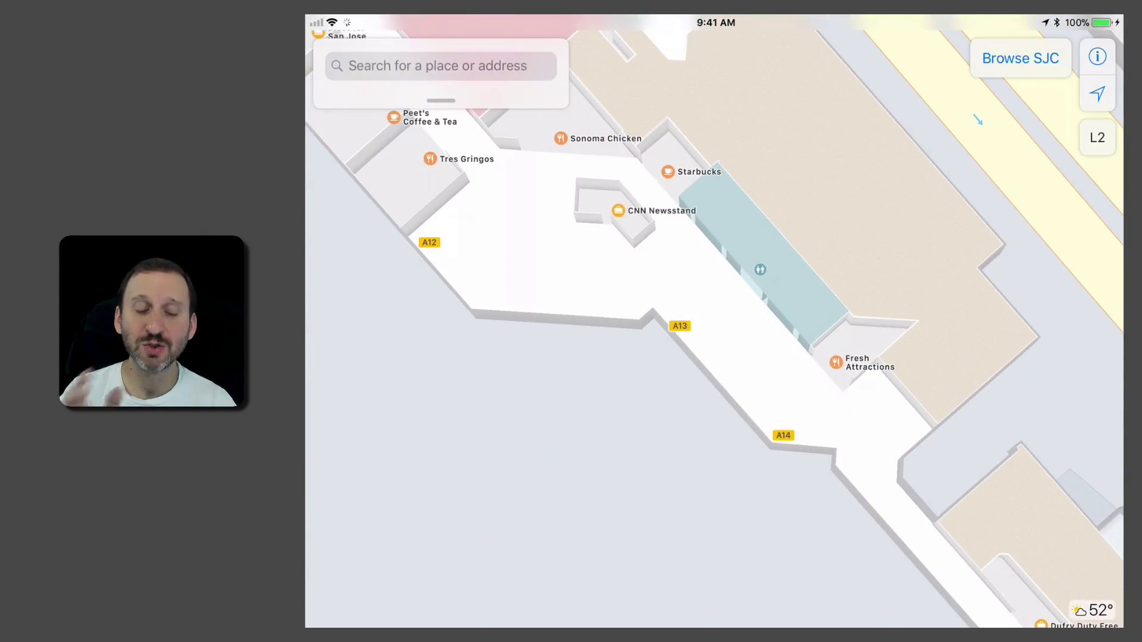
pyautogui.scroll(3, 713, 322)
pyautogui.scroll(2, 714, 321)
pyautogui.scroll(2, 714, 322)
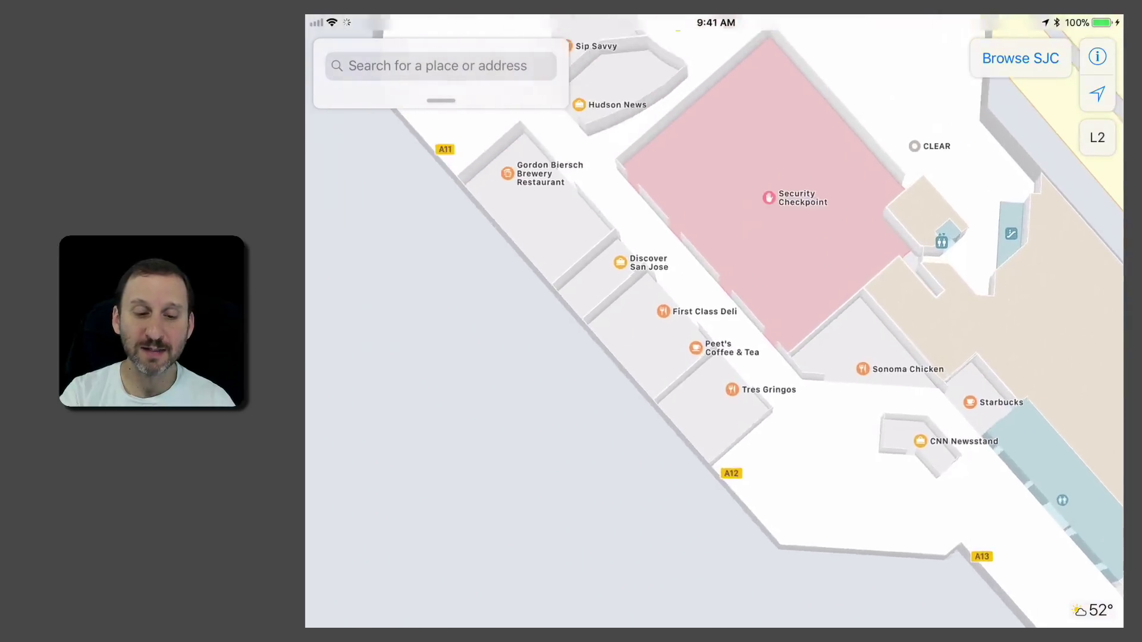
pyautogui.scroll(2, 713, 322)
pyautogui.scroll(3, 714, 321)
pyautogui.scroll(3, 714, 321)
pyautogui.scroll(1, 715, 322)
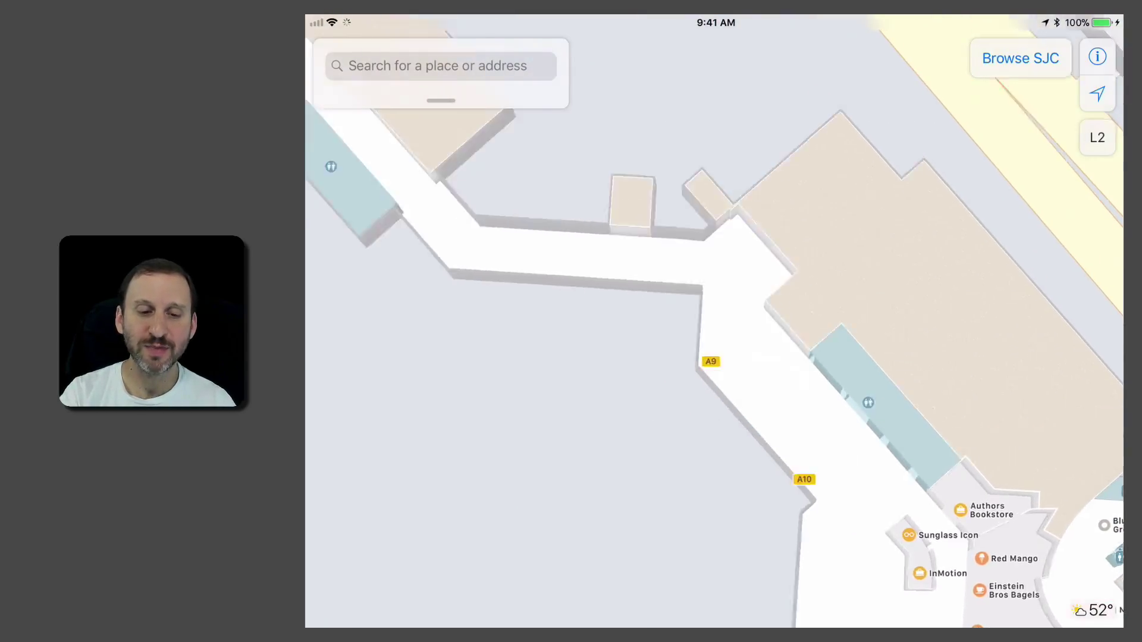
pyautogui.scroll(2, 714, 321)
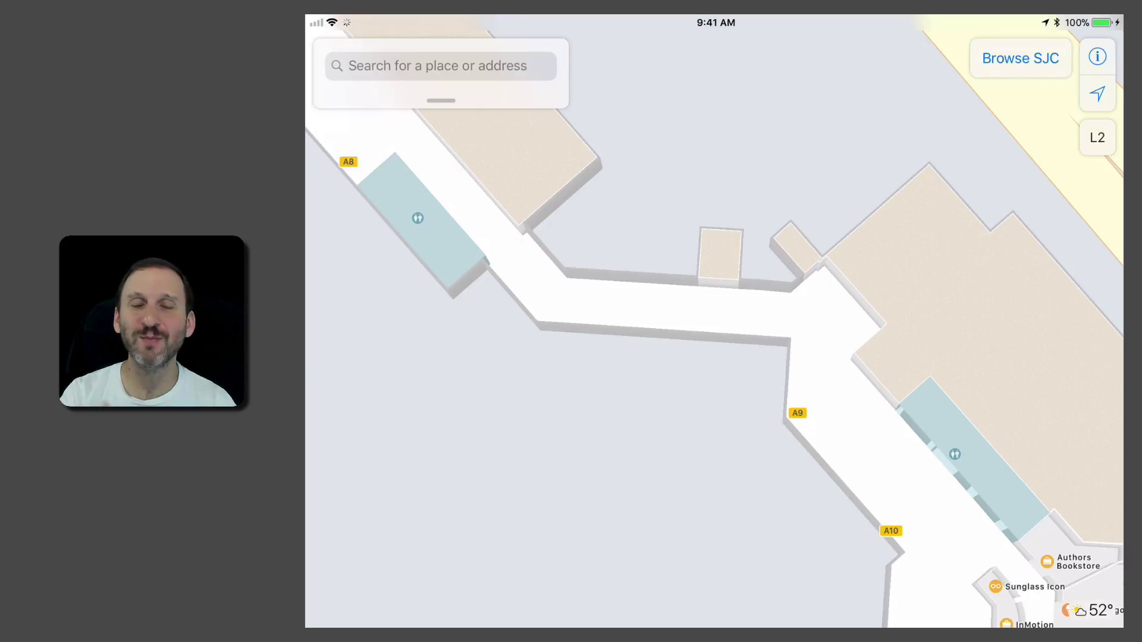
pyautogui.scroll(-5, 714, 321)
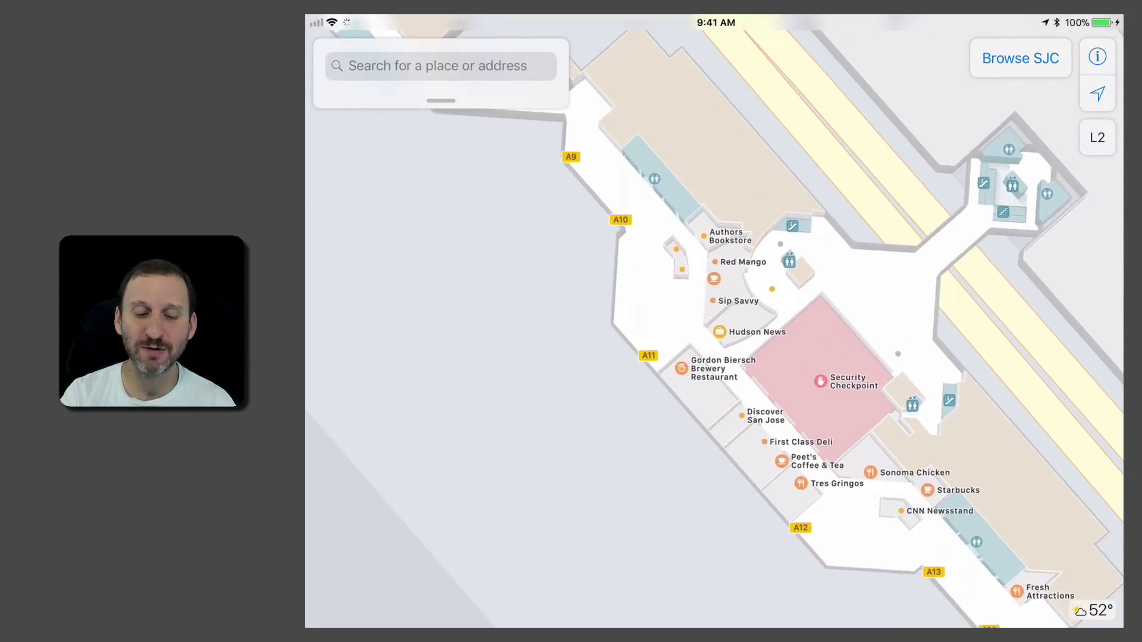
# Step: Pan across gates A10–A15 and the Security Checkpoint, then zoom in on Tres Gringos
pyautogui.moveTo(965, 508); pyautogui.dragTo(670, 200)
pyautogui.moveTo(982, 549)
pyautogui.mouseDown()
pyautogui.moveTo(676, 240)
pyautogui.moveTo(792, 367)
pyautogui.mouseUp()
pyautogui.moveTo(624, 223)
pyautogui.mouseDown()
pyautogui.moveTo(766, 429)
pyautogui.moveTo(890, 498)
pyautogui.mouseUp()
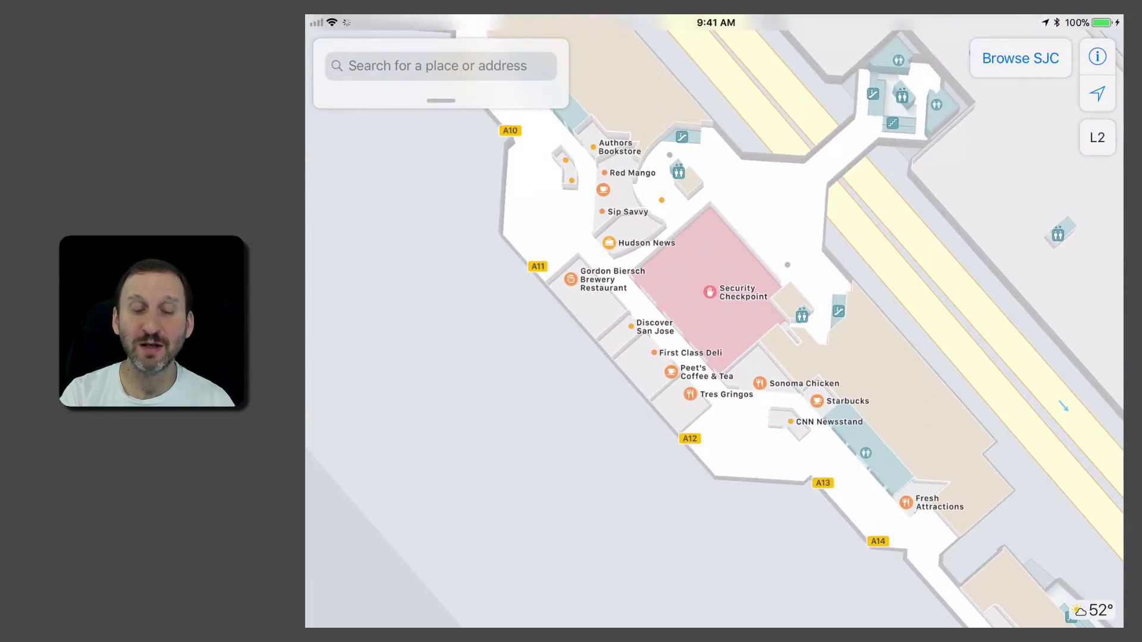
pyautogui.doubleClick(652, 365)
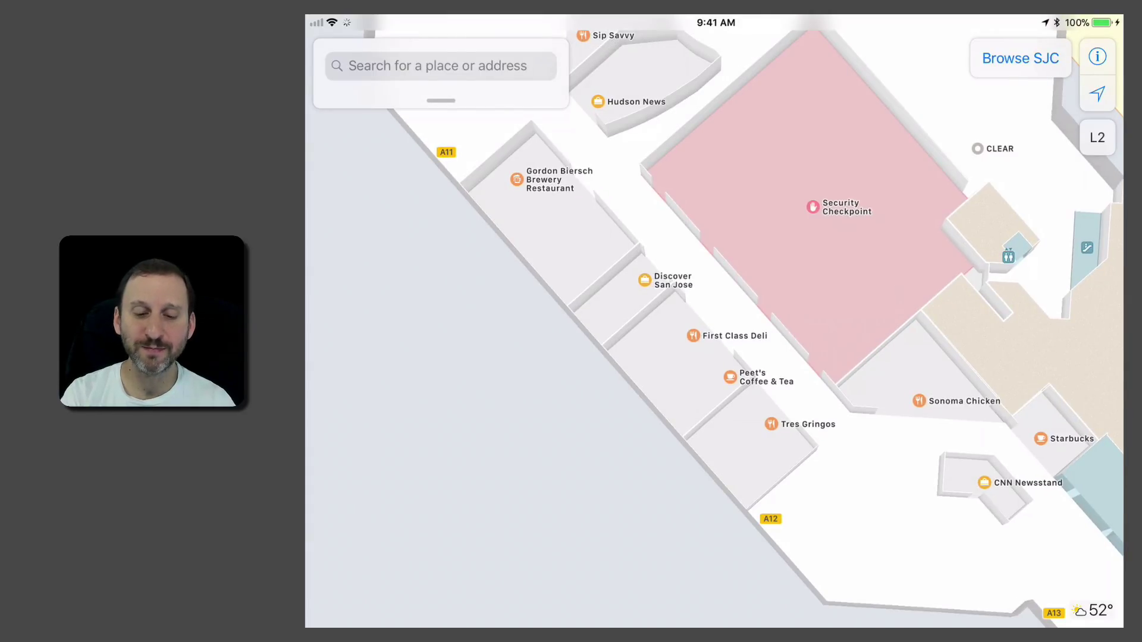
pyautogui.doubleClick(825, 427)
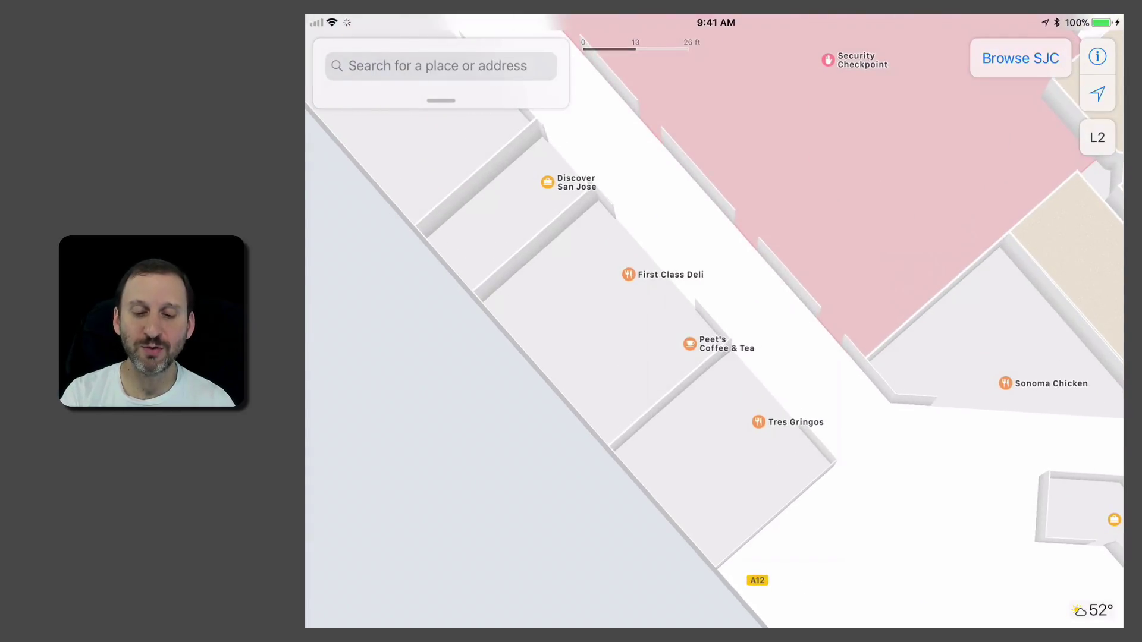
# Step: Tilt the L2 Terminal A map into 3D, framing the Security Checkpoint beside the A12 shops
pyautogui.moveTo(714, 447); pyautogui.dragTo(714, 267)
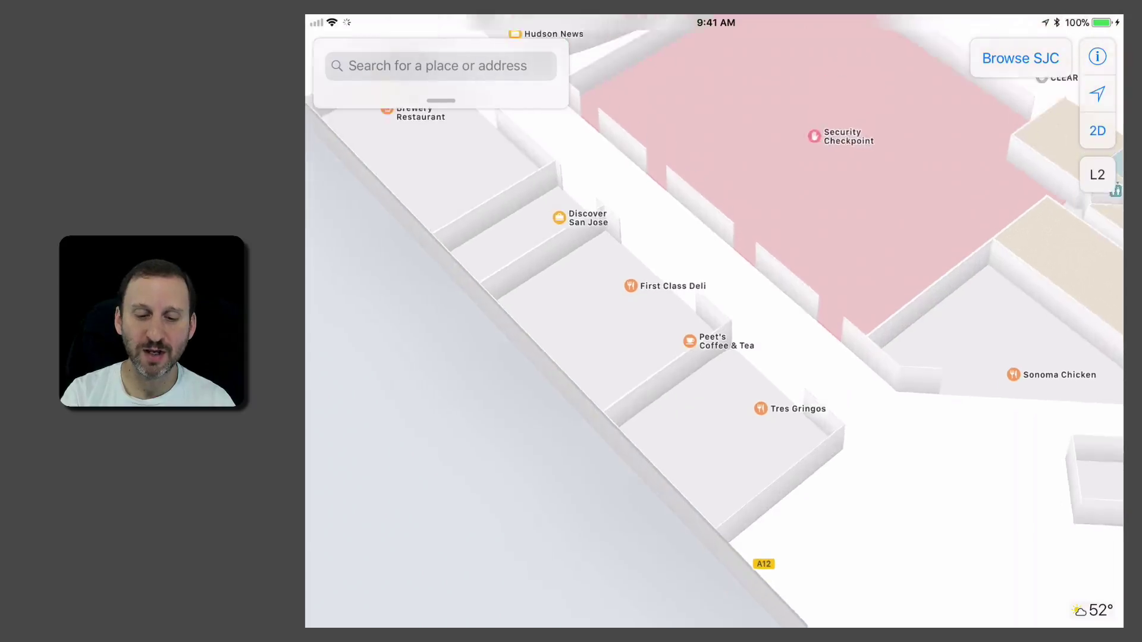
pyautogui.moveTo(595, 172)
pyautogui.mouseDown()
pyautogui.moveTo(842, 308)
pyautogui.moveTo(928, 495)
pyautogui.mouseUp()
pyautogui.moveTo(739, 314)
pyautogui.mouseDown()
pyautogui.moveTo(580, 306)
pyautogui.moveTo(485, 378)
pyautogui.moveTo(427, 493)
pyautogui.mouseUp()
pyautogui.moveTo(714, 357)
pyautogui.mouseDown()
pyautogui.moveTo(651, 205)
pyautogui.moveTo(575, 255)
pyautogui.moveTo(370, 227)
pyautogui.mouseUp()
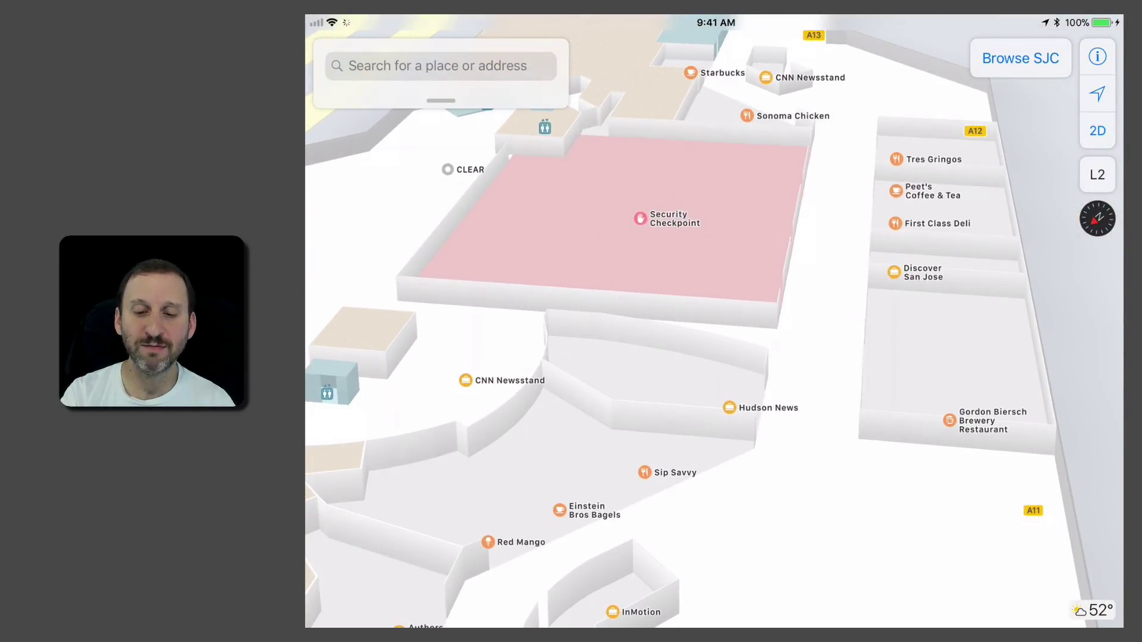
pyautogui.moveTo(675, 219)
pyautogui.mouseDown()
pyautogui.moveTo(612, 242)
pyautogui.moveTo(500, 379)
pyautogui.mouseUp()
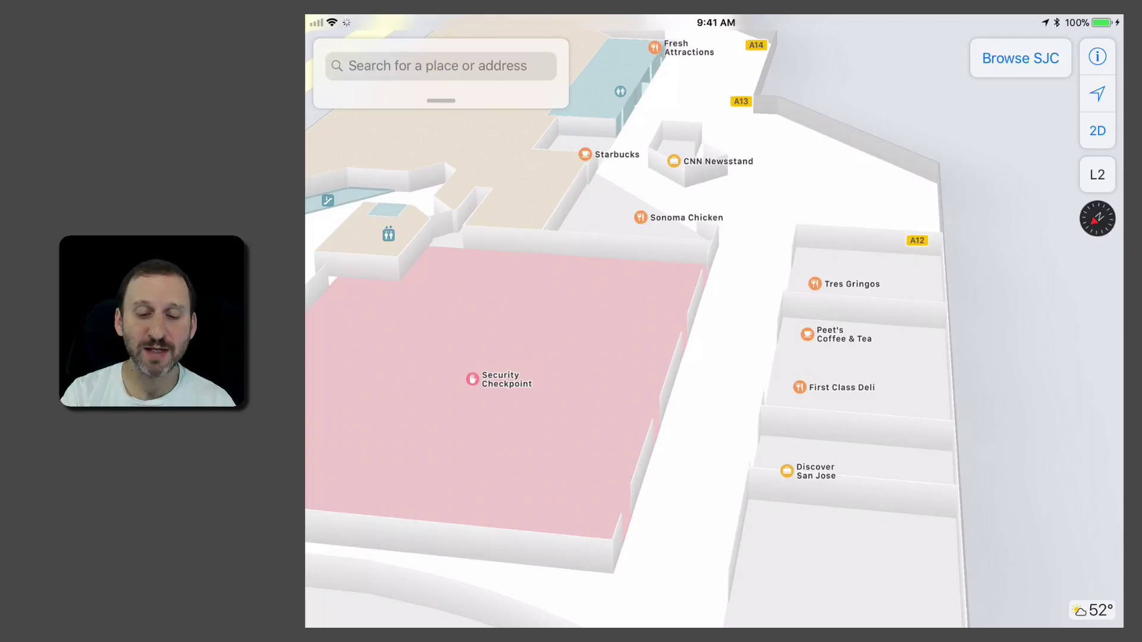
pyautogui.click(807, 335)
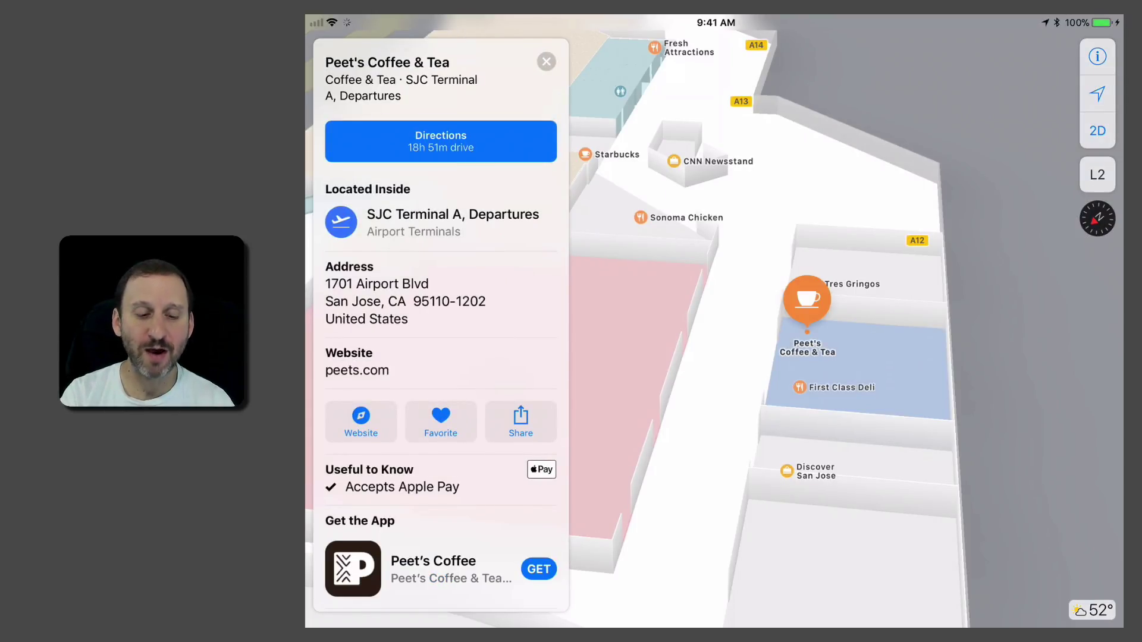
pyautogui.click(547, 61)
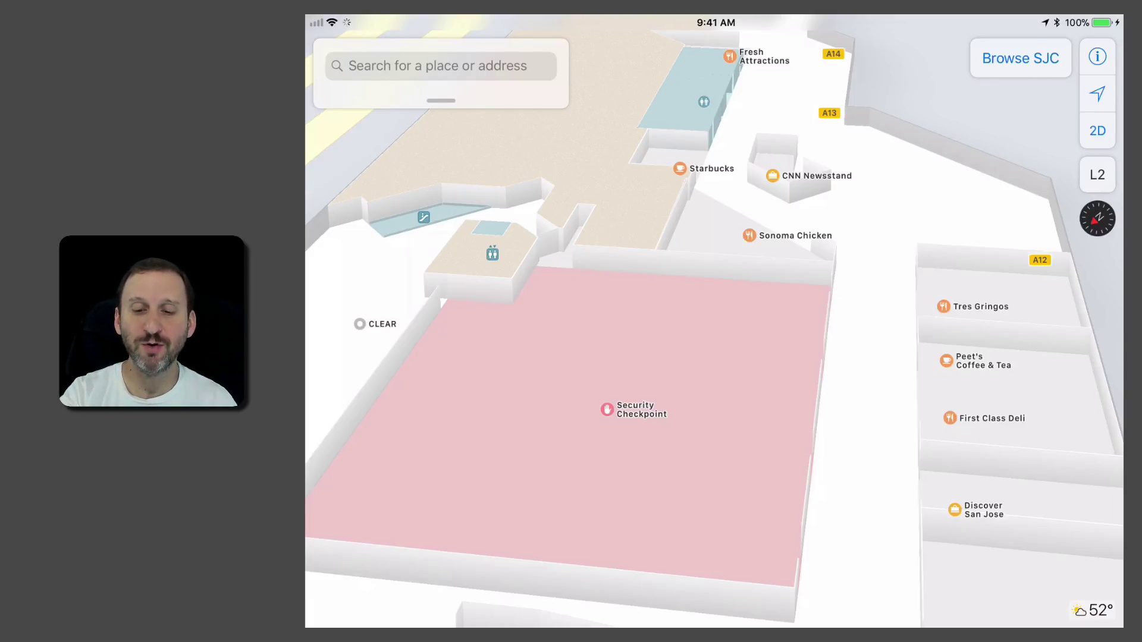
# Step: Open the place card for San José International Airport
pyautogui.click(1020, 58)
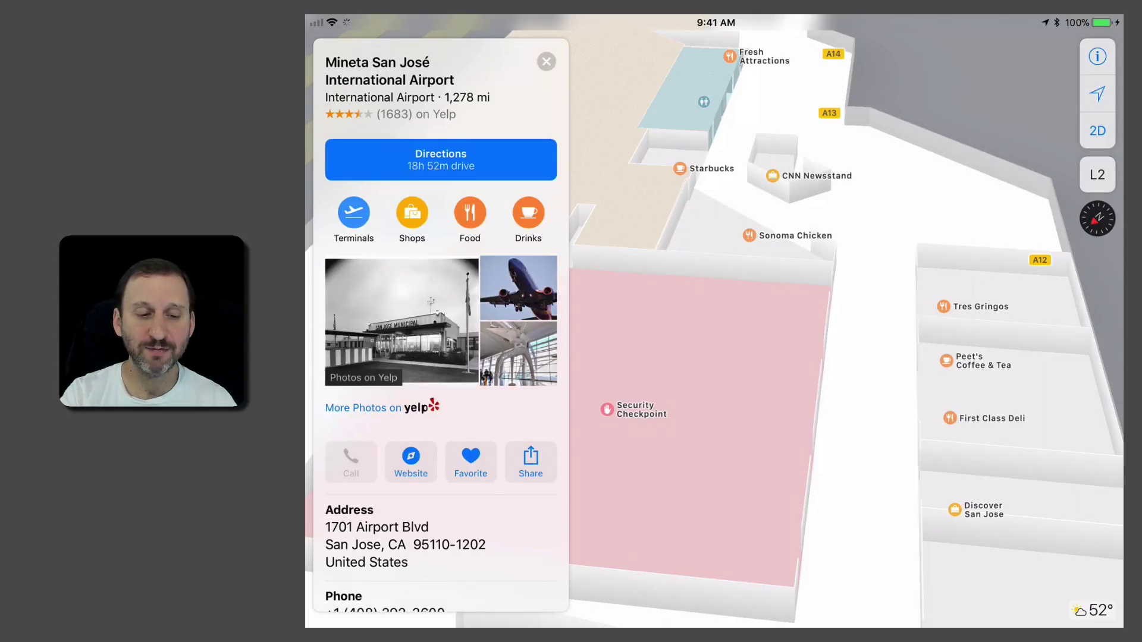
pyautogui.scroll(-5, 441, 358)
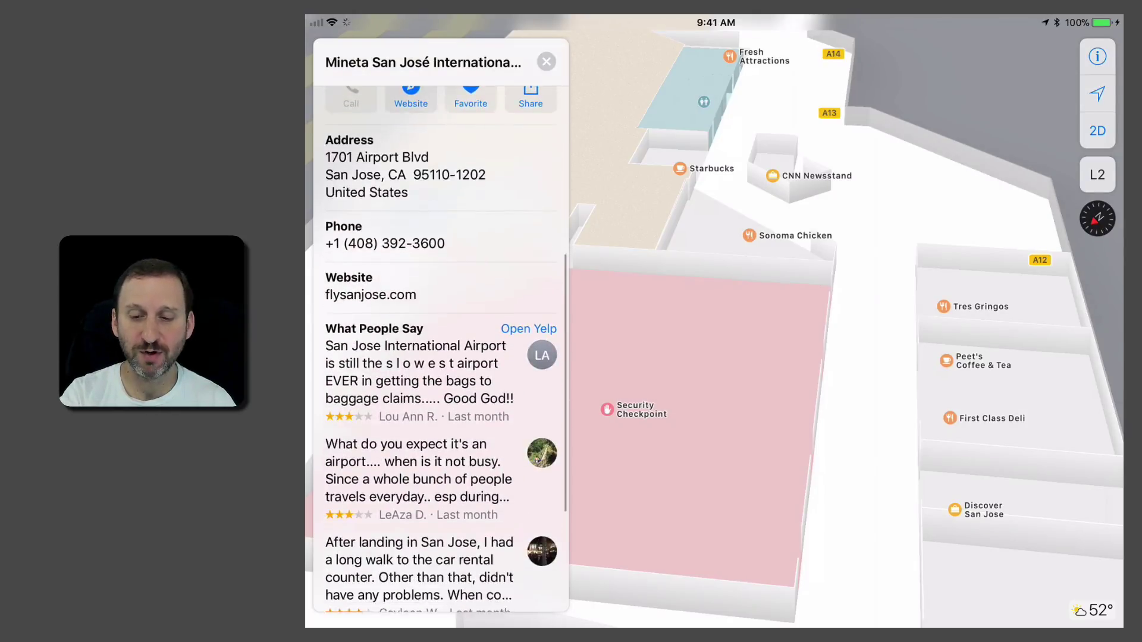
pyautogui.scroll(5, 441, 357)
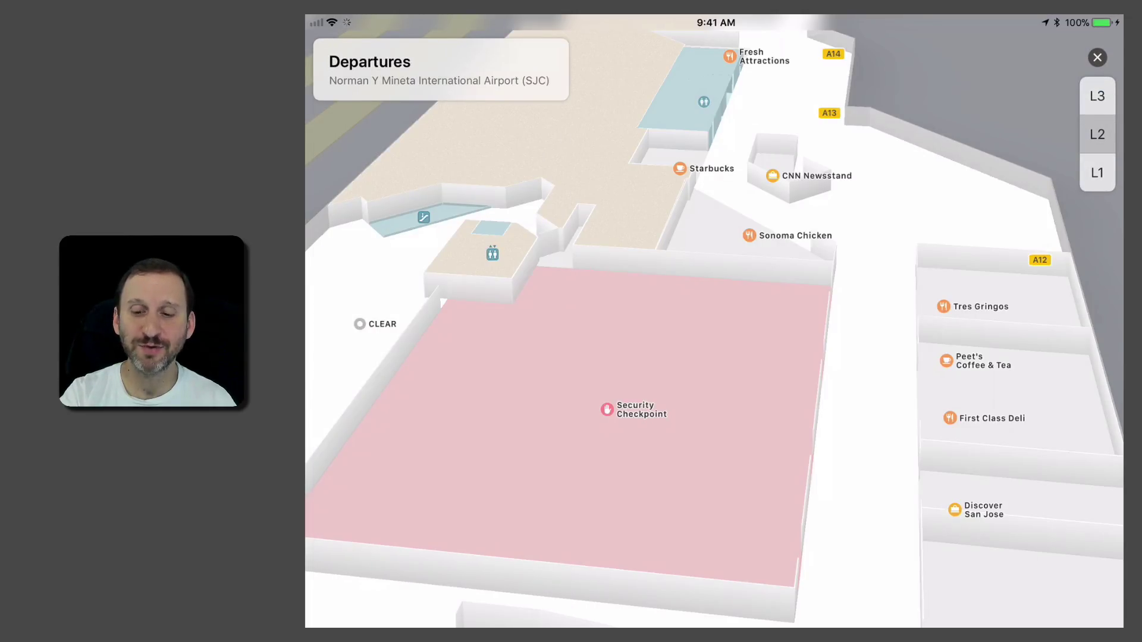
# Step: View the terminal's Arrivals, Departures and Level 3 floors in turn
pyautogui.click(1098, 172)
pyautogui.click(1098, 134)
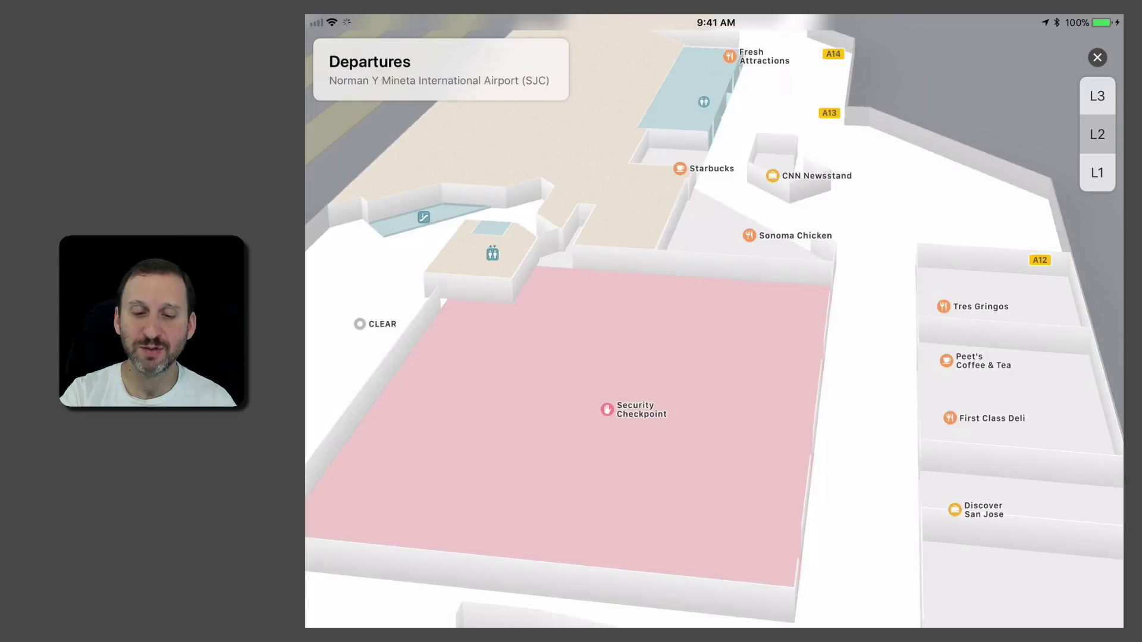
pyautogui.click(1098, 96)
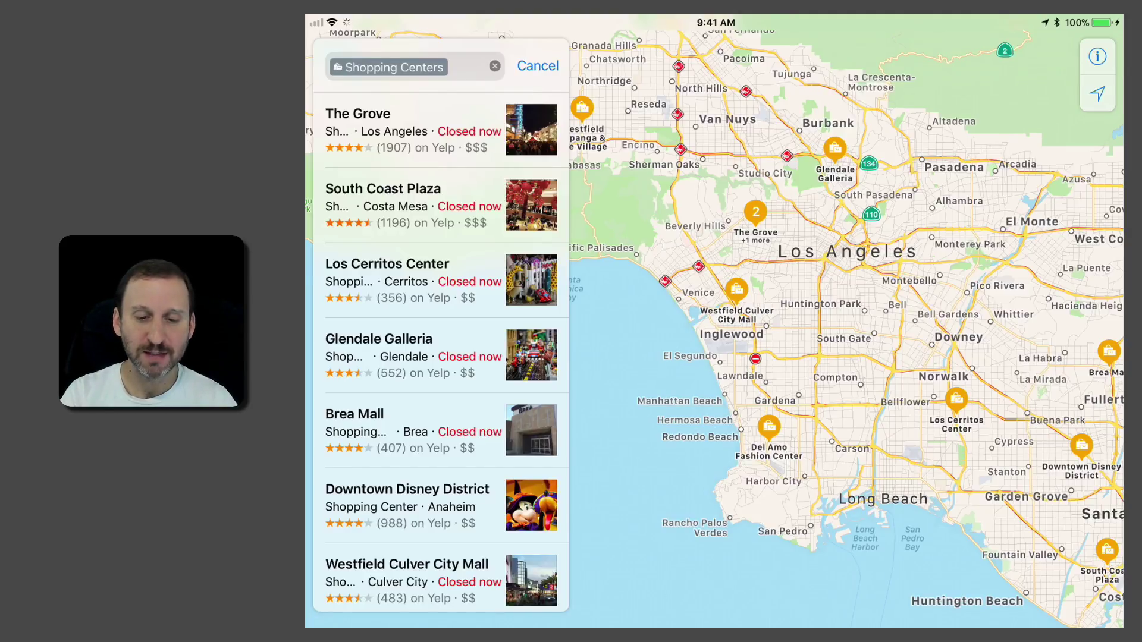
pyautogui.scroll(10, 732, 214)
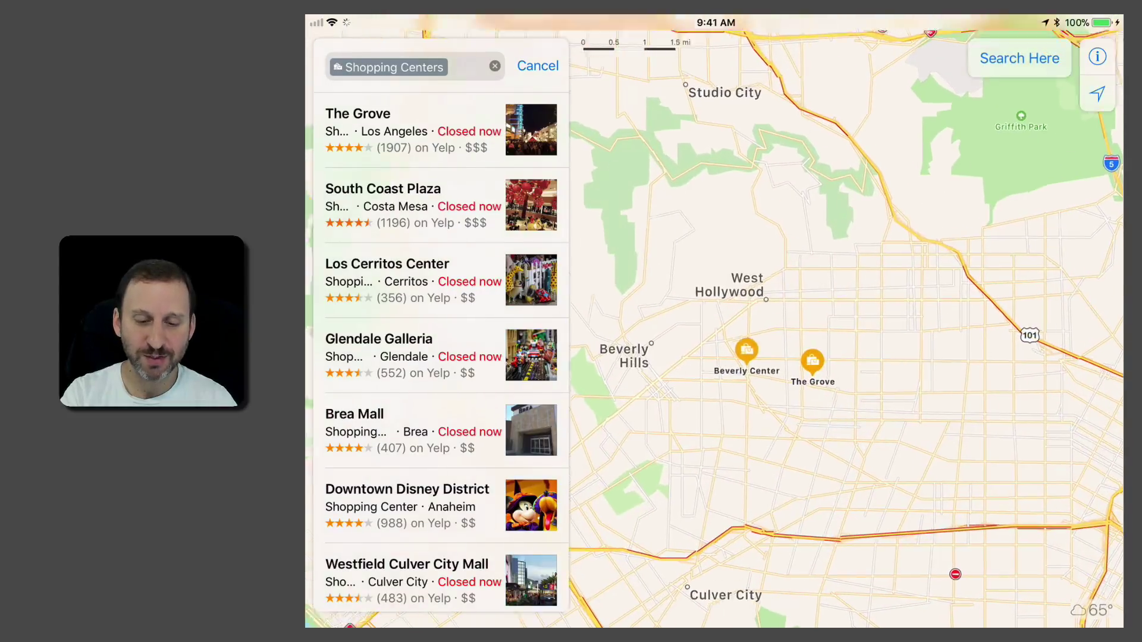
pyautogui.scroll(5, 794, 295)
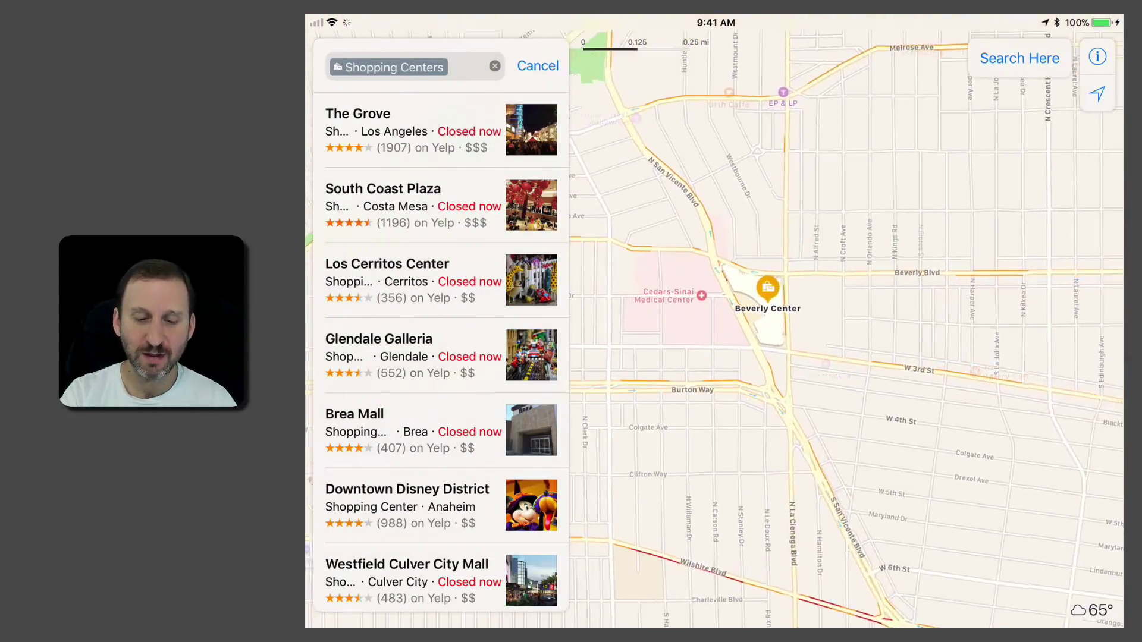
# Step: Pan the Los Angeles map east toward The Grove and open its place card
pyautogui.moveTo(893, 357); pyautogui.dragTo(624, 303)
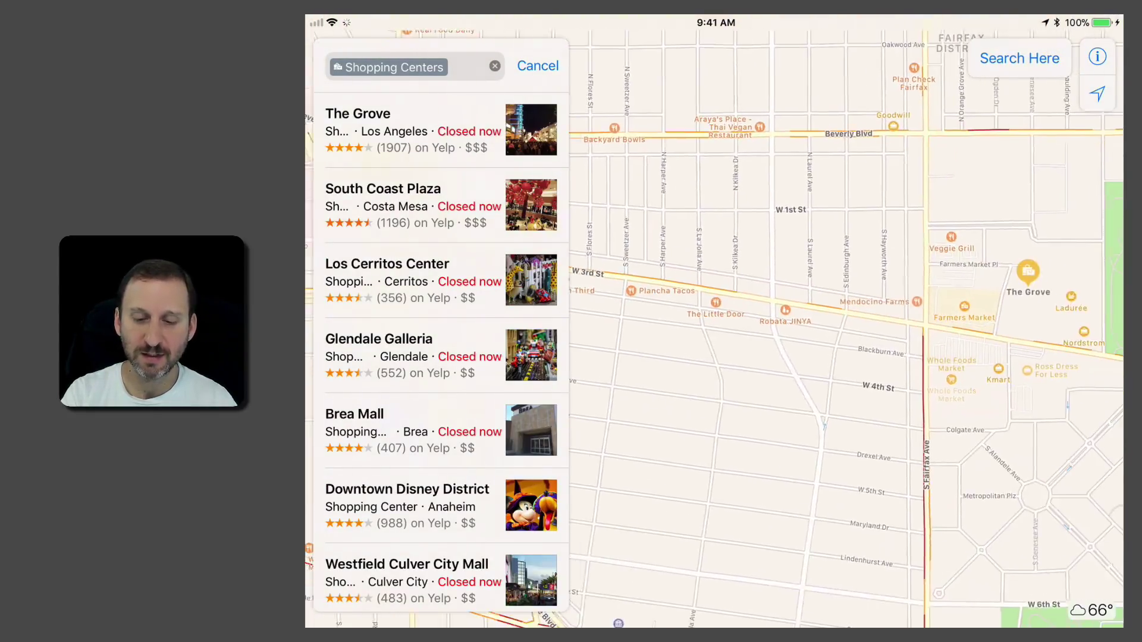
pyautogui.click(410, 129)
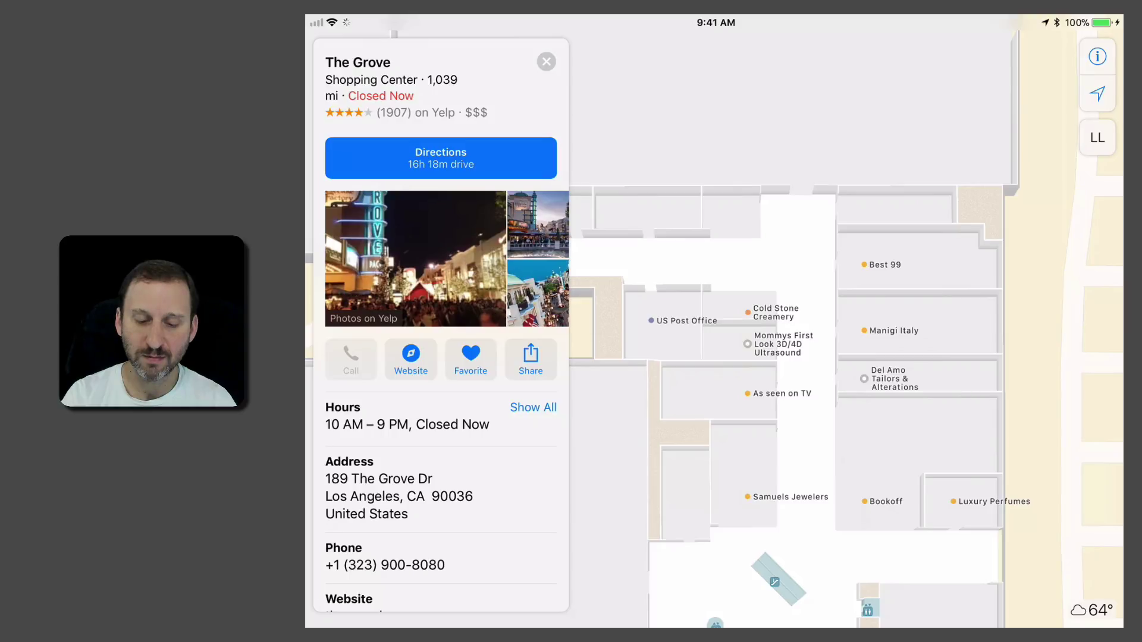
# Step: Open the Manigi Italy card and scroll the mall map to reveal more stores
pyautogui.click(884, 330)
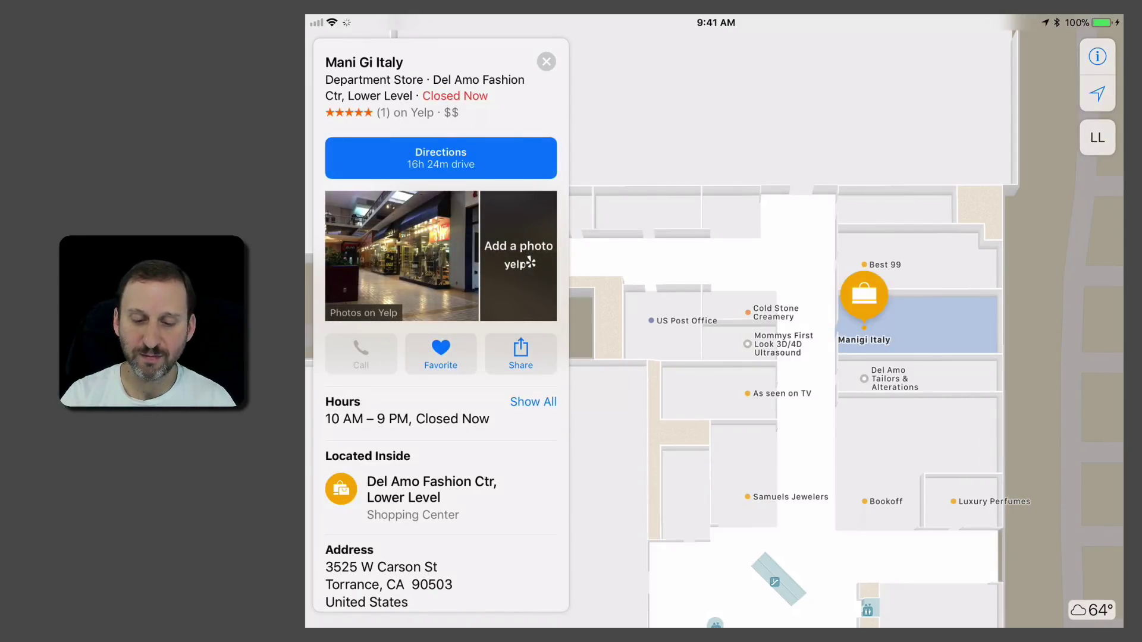
pyautogui.moveTo(804, 447); pyautogui.dragTo(808, 253)
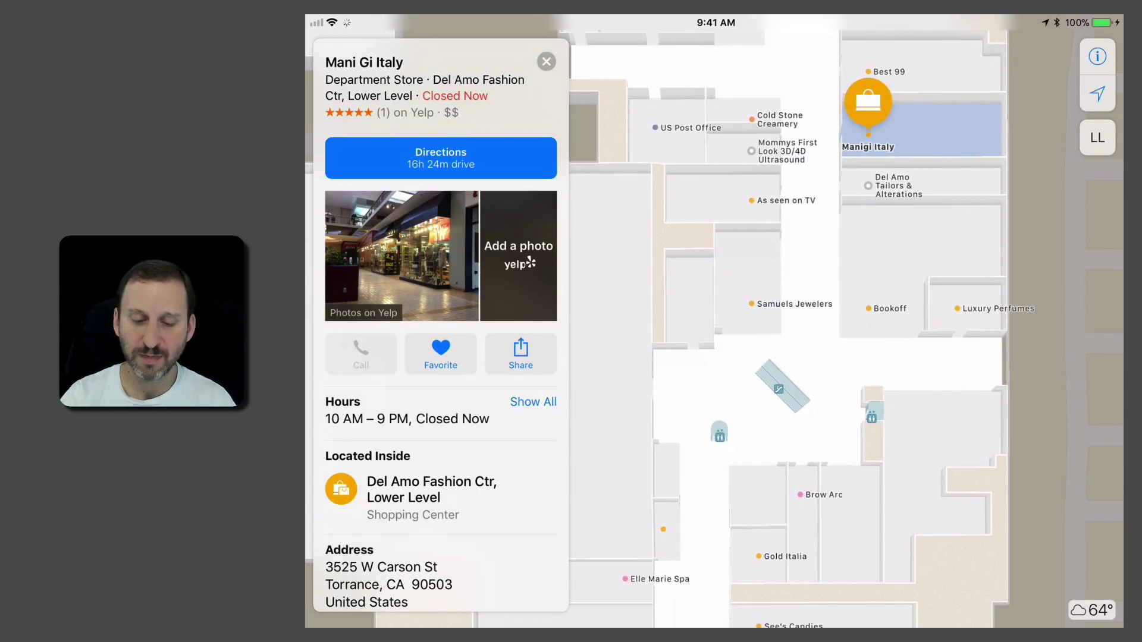